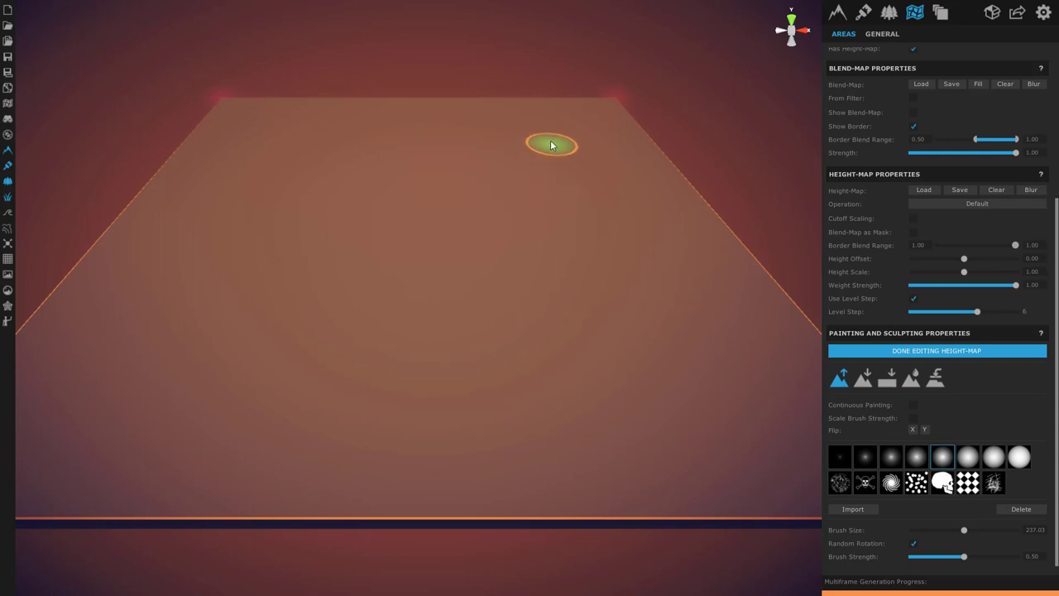
- Raise rocky ground along the right side and a curved ridge across the upper-left terrain
{"action": "mouse_move", "coordinate": [537, 141]}
{"action": "left_mouse_down"}
{"action": "mouse_move", "coordinate": [569, 165]}
{"action": "mouse_move", "coordinate": [574, 130]}
{"action": "mouse_move", "coordinate": [623, 154]}
{"action": "mouse_move", "coordinate": [560, 225]}
{"action": "mouse_move", "coordinate": [659, 250]}
{"action": "mouse_move", "coordinate": [715, 359]}
{"action": "mouse_move", "coordinate": [636, 455]}
{"action": "mouse_move", "coordinate": [604, 317]}
{"action": "mouse_move", "coordinate": [575, 308]}
{"action": "left_mouse_up"}
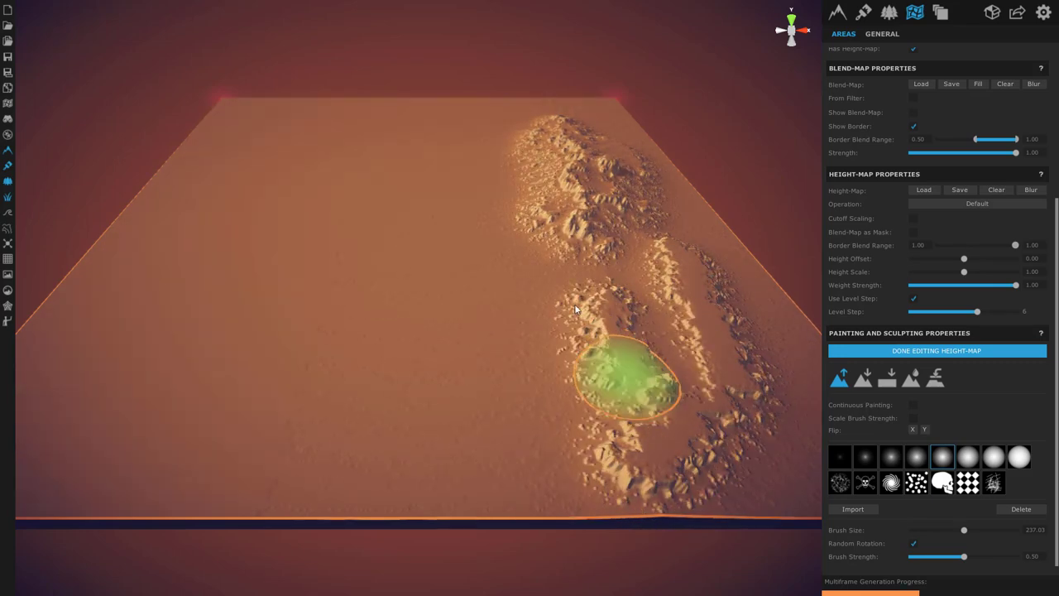
{"action": "mouse_move", "coordinate": [273, 158]}
{"action": "left_mouse_down"}
{"action": "mouse_move", "coordinate": [307, 133]}
{"action": "mouse_move", "coordinate": [247, 206]}
{"action": "mouse_move", "coordinate": [218, 171]}
{"action": "mouse_move", "coordinate": [166, 246]}
{"action": "mouse_move", "coordinate": [213, 243]}
{"action": "mouse_move", "coordinate": [207, 328]}
{"action": "mouse_move", "coordinate": [130, 369]}
{"action": "mouse_move", "coordinate": [96, 368]}
{"action": "mouse_move", "coordinate": [57, 412]}
{"action": "mouse_move", "coordinate": [87, 439]}
{"action": "mouse_move", "coordinate": [224, 342]}
{"action": "mouse_move", "coordinate": [298, 202]}
{"action": "mouse_move", "coordinate": [283, 112]}
{"action": "mouse_move", "coordinate": [263, 111]}
{"action": "mouse_move", "coordinate": [264, 132]}
{"action": "mouse_move", "coordinate": [249, 124]}
{"action": "mouse_move", "coordinate": [296, 129]}
{"action": "mouse_move", "coordinate": [207, 212]}
{"action": "mouse_move", "coordinate": [225, 231]}
{"action": "mouse_move", "coordinate": [236, 279]}
{"action": "mouse_move", "coordinate": [224, 295]}
{"action": "mouse_move", "coordinate": [154, 307]}
{"action": "mouse_move", "coordinate": [93, 364]}
{"action": "mouse_move", "coordinate": [100, 352]}
{"action": "mouse_move", "coordinate": [552, 384]}
{"action": "mouse_move", "coordinate": [761, 423]}
{"action": "mouse_move", "coordinate": [774, 411]}
{"action": "mouse_move", "coordinate": [692, 307]}
{"action": "mouse_move", "coordinate": [680, 254]}
{"action": "mouse_move", "coordinate": [714, 250]}
{"action": "mouse_move", "coordinate": [606, 263]}
{"action": "mouse_move", "coordinate": [554, 294]}
{"action": "mouse_move", "coordinate": [591, 208]}
{"action": "mouse_move", "coordinate": [626, 164]}
{"action": "mouse_move", "coordinate": [548, 105]}
{"action": "mouse_move", "coordinate": [506, 102]}
{"action": "mouse_move", "coordinate": [579, 101]}
{"action": "mouse_move", "coordinate": [586, 115]}
{"action": "mouse_move", "coordinate": [366, 111]}
{"action": "mouse_move", "coordinate": [373, 96]}
{"action": "mouse_move", "coordinate": [298, 403]}
{"action": "mouse_move", "coordinate": [238, 487]}
{"action": "mouse_move", "coordinate": [248, 437]}
{"action": "mouse_move", "coordinate": [118, 272]}
{"action": "mouse_move", "coordinate": [154, 177]}
{"action": "mouse_move", "coordinate": [219, 105]}
{"action": "mouse_move", "coordinate": [686, 220]}
{"action": "mouse_move", "coordinate": [745, 256]}
{"action": "mouse_move", "coordinate": [799, 357]}
{"action": "left_mouse_up"}
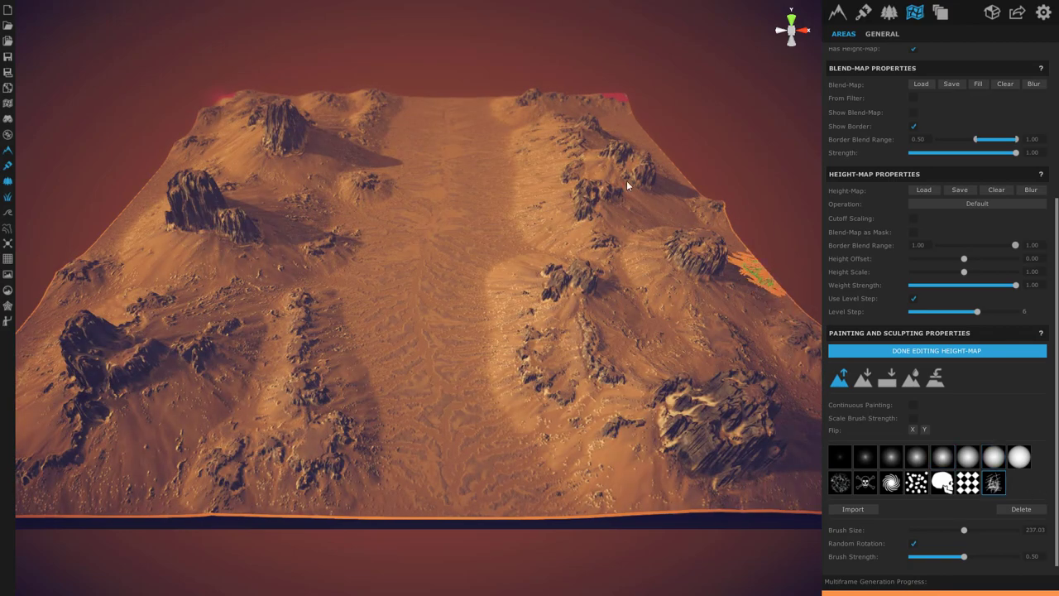
- Paint rocky relief over the left-centre slopes of the terrain
{"action": "mouse_move", "coordinate": [336, 158]}
{"action": "left_mouse_down"}
{"action": "mouse_move", "coordinate": [298, 191]}
{"action": "mouse_move", "coordinate": [278, 353]}
{"action": "mouse_move", "coordinate": [364, 290]}
{"action": "mouse_move", "coordinate": [373, 396]}
{"action": "mouse_move", "coordinate": [336, 463]}
{"action": "mouse_move", "coordinate": [389, 116]}
{"action": "mouse_move", "coordinate": [487, 125]}
{"action": "mouse_move", "coordinate": [437, 237]}
{"action": "mouse_move", "coordinate": [485, 303]}
{"action": "mouse_move", "coordinate": [494, 228]}
{"action": "mouse_move", "coordinate": [506, 221]}
{"action": "mouse_move", "coordinate": [558, 237]}
{"action": "mouse_move", "coordinate": [521, 265]}
{"action": "mouse_move", "coordinate": [638, 461]}
{"action": "mouse_move", "coordinate": [603, 425]}
{"action": "mouse_move", "coordinate": [430, 414]}
{"action": "mouse_move", "coordinate": [224, 290]}
{"action": "mouse_move", "coordinate": [185, 273]}
{"action": "mouse_move", "coordinate": [144, 277]}
{"action": "mouse_move", "coordinate": [210, 197]}
{"action": "mouse_move", "coordinate": [212, 138]}
{"action": "mouse_move", "coordinate": [166, 166]}
{"action": "mouse_move", "coordinate": [148, 197]}
{"action": "mouse_move", "coordinate": [176, 207]}
{"action": "mouse_move", "coordinate": [236, 178]}
{"action": "mouse_move", "coordinate": [366, 184]}
{"action": "mouse_move", "coordinate": [623, 125]}
{"action": "mouse_move", "coordinate": [434, 111]}
{"action": "mouse_move", "coordinate": [379, 141]}
{"action": "mouse_move", "coordinate": [295, 215]}
{"action": "mouse_move", "coordinate": [235, 298]}
{"action": "mouse_move", "coordinate": [174, 445]}
{"action": "mouse_move", "coordinate": [208, 237]}
{"action": "mouse_move", "coordinate": [207, 265]}
{"action": "mouse_move", "coordinate": [219, 250]}
{"action": "mouse_move", "coordinate": [421, 248]}
{"action": "left_mouse_up"}
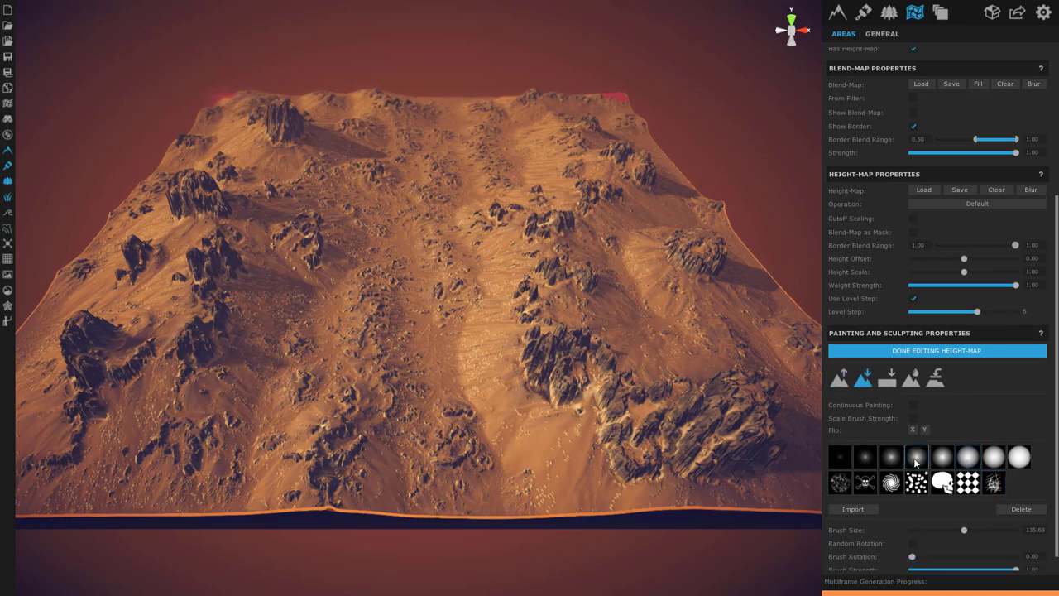
- Lower the terrain down the centre to deepen the valley to the front edge
{"action": "mouse_move", "coordinate": [422, 99]}
{"action": "left_mouse_down"}
{"action": "mouse_move", "coordinate": [402, 197]}
{"action": "mouse_move", "coordinate": [418, 299]}
{"action": "mouse_move", "coordinate": [389, 381]}
{"action": "mouse_move", "coordinate": [387, 441]}
{"action": "mouse_move", "coordinate": [355, 493]}
{"action": "mouse_move", "coordinate": [389, 480]}
{"action": "mouse_move", "coordinate": [484, 505]}
{"action": "mouse_move", "coordinate": [451, 463]}
{"action": "mouse_move", "coordinate": [493, 499]}
{"action": "mouse_move", "coordinate": [422, 502]}
{"action": "mouse_move", "coordinate": [492, 506]}
{"action": "mouse_move", "coordinate": [490, 465]}
{"action": "mouse_move", "coordinate": [441, 403]}
{"action": "mouse_move", "coordinate": [444, 118]}
{"action": "mouse_move", "coordinate": [400, 117]}
{"action": "mouse_move", "coordinate": [392, 217]}
{"action": "mouse_move", "coordinate": [404, 302]}
{"action": "mouse_move", "coordinate": [391, 397]}
{"action": "mouse_move", "coordinate": [419, 372]}
{"action": "mouse_move", "coordinate": [424, 118]}
{"action": "mouse_move", "coordinate": [468, 162]}
{"action": "mouse_move", "coordinate": [526, 106]}
{"action": "mouse_move", "coordinate": [511, 140]}
{"action": "mouse_move", "coordinate": [449, 177]}
{"action": "mouse_move", "coordinate": [540, 105]}
{"action": "mouse_move", "coordinate": [532, 125]}
{"action": "mouse_move", "coordinate": [479, 155]}
{"action": "mouse_move", "coordinate": [442, 152]}
{"action": "mouse_move", "coordinate": [424, 112]}
{"action": "mouse_move", "coordinate": [434, 159]}
{"action": "mouse_move", "coordinate": [407, 472]}
{"action": "mouse_move", "coordinate": [426, 488]}
{"action": "mouse_move", "coordinate": [351, 395]}
{"action": "mouse_move", "coordinate": [379, 453]}
{"action": "mouse_move", "coordinate": [472, 259]}
{"action": "mouse_move", "coordinate": [450, 279]}
{"action": "mouse_move", "coordinate": [629, 257]}
{"action": "mouse_move", "coordinate": [360, 302]}
{"action": "mouse_move", "coordinate": [365, 266]}
{"action": "mouse_move", "coordinate": [319, 293]}
{"action": "mouse_move", "coordinate": [241, 301]}
{"action": "mouse_move", "coordinate": [359, 253]}
{"action": "mouse_move", "coordinate": [406, 198]}
{"action": "mouse_move", "coordinate": [397, 218]}
{"action": "mouse_move", "coordinate": [343, 185]}
{"action": "mouse_move", "coordinate": [284, 170]}
{"action": "mouse_move", "coordinate": [389, 219]}
{"action": "mouse_move", "coordinate": [339, 190]}
{"action": "mouse_move", "coordinate": [418, 157]}
{"action": "mouse_move", "coordinate": [460, 123]}
{"action": "mouse_move", "coordinate": [483, 334]}
{"action": "mouse_move", "coordinate": [501, 388]}
{"action": "mouse_move", "coordinate": [579, 480]}
{"action": "mouse_move", "coordinate": [556, 452]}
{"action": "mouse_move", "coordinate": [468, 409]}
{"action": "mouse_move", "coordinate": [504, 489]}
{"action": "mouse_move", "coordinate": [575, 504]}
{"action": "mouse_move", "coordinate": [299, 505]}
{"action": "mouse_move", "coordinate": [261, 490]}
{"action": "mouse_move", "coordinate": [298, 472]}
{"action": "mouse_move", "coordinate": [374, 336]}
{"action": "mouse_move", "coordinate": [361, 466]}
{"action": "mouse_move", "coordinate": [392, 461]}
{"action": "mouse_move", "coordinate": [508, 311]}
{"action": "left_mouse_up"}
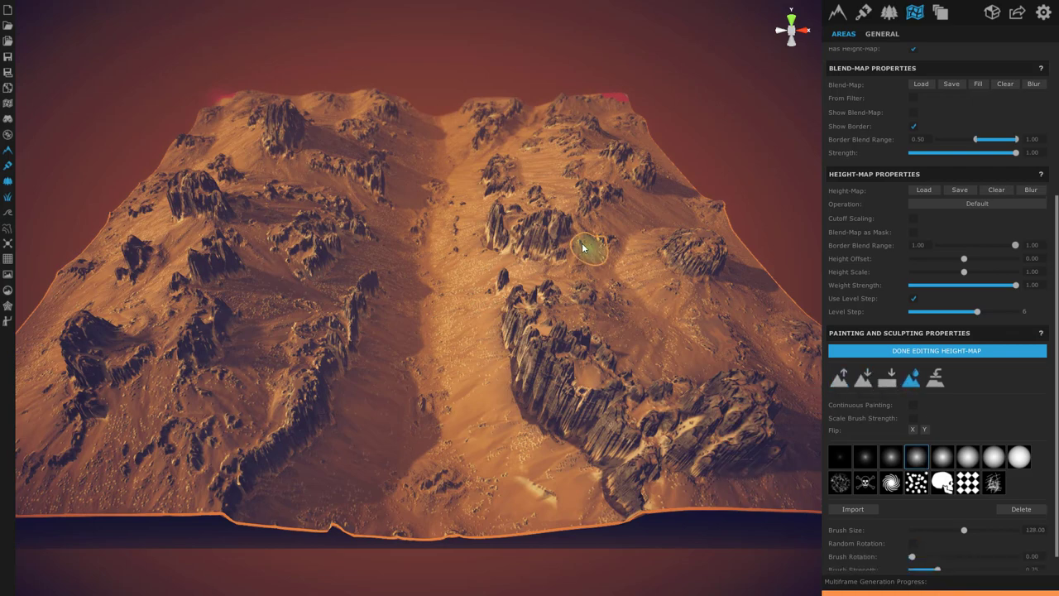
- Smooth the rock detail on the right ridge, then switch back to the Raise tool
{"action": "left_click", "coordinate": [370, 184]}
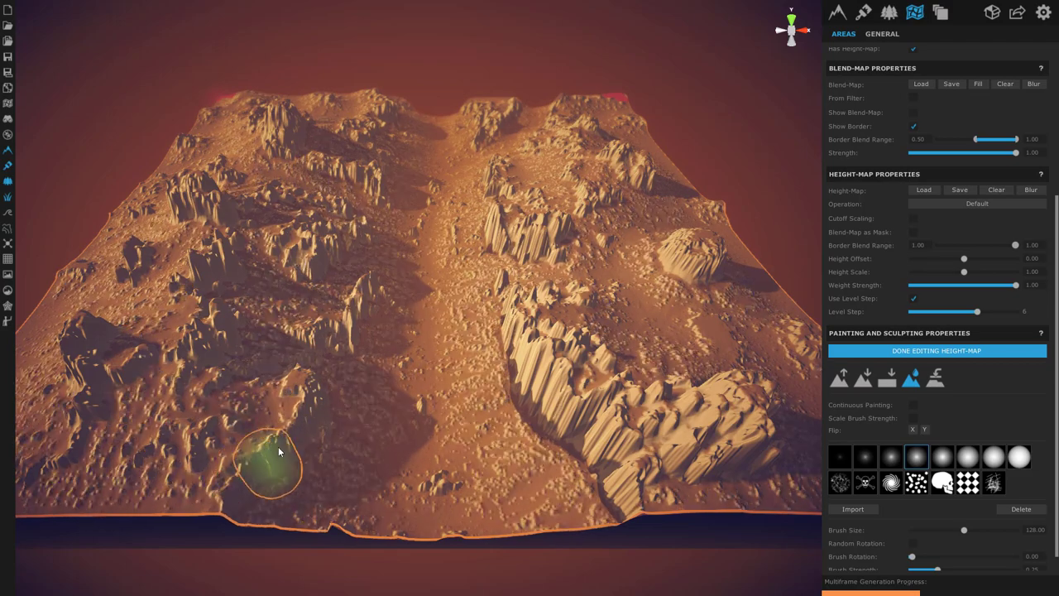
{"action": "left_click", "coordinate": [842, 378]}
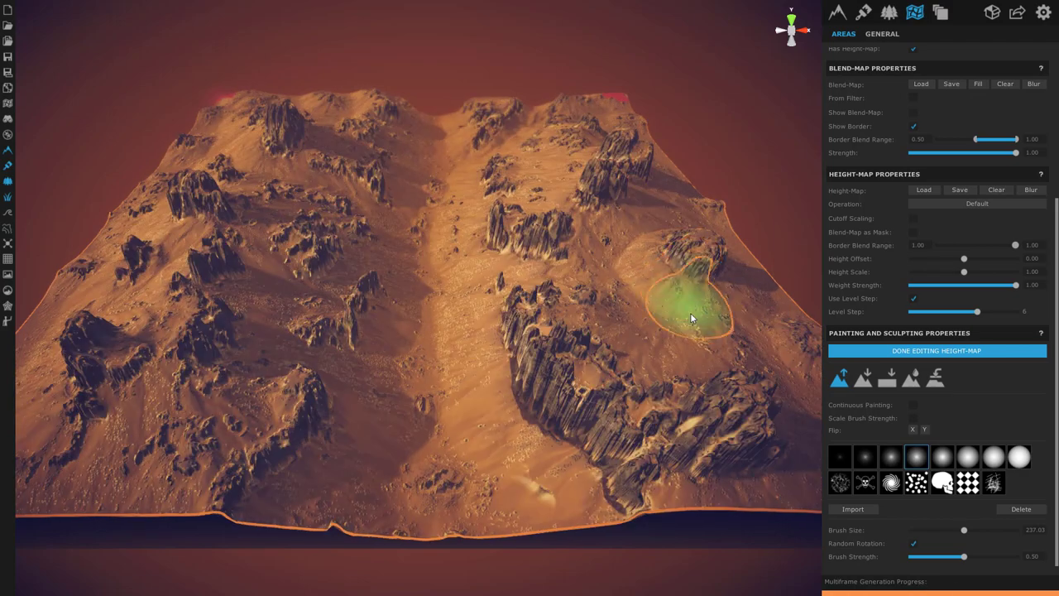
- Raise rocky mounds on the right slope, the left edge, and the back and upper-left slopes
{"action": "left_click_drag", "start_coordinate": [700, 335], "coordinate": [739, 358]}
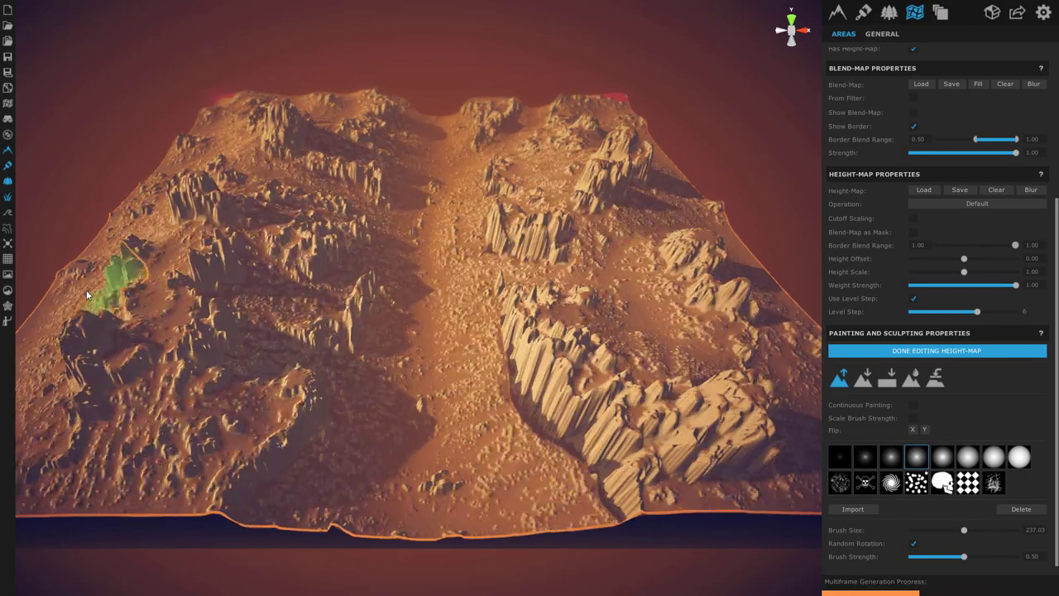
{"action": "left_click_drag", "start_coordinate": [64, 290], "coordinate": [59, 284]}
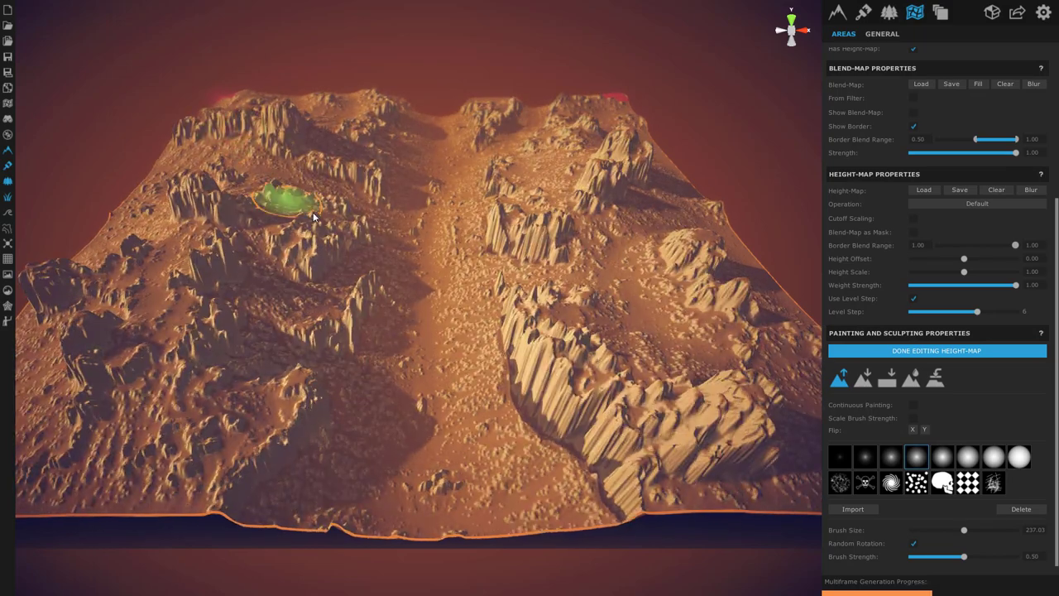
{"action": "left_click", "coordinate": [243, 131]}
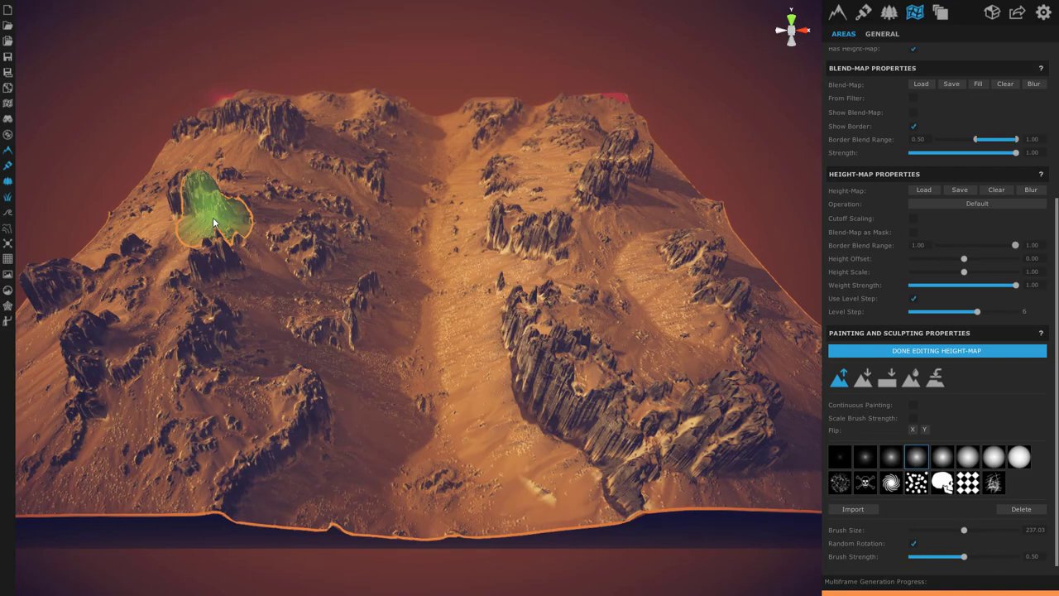
{"action": "left_click", "coordinate": [217, 220]}
{"action": "left_click", "coordinate": [129, 372]}
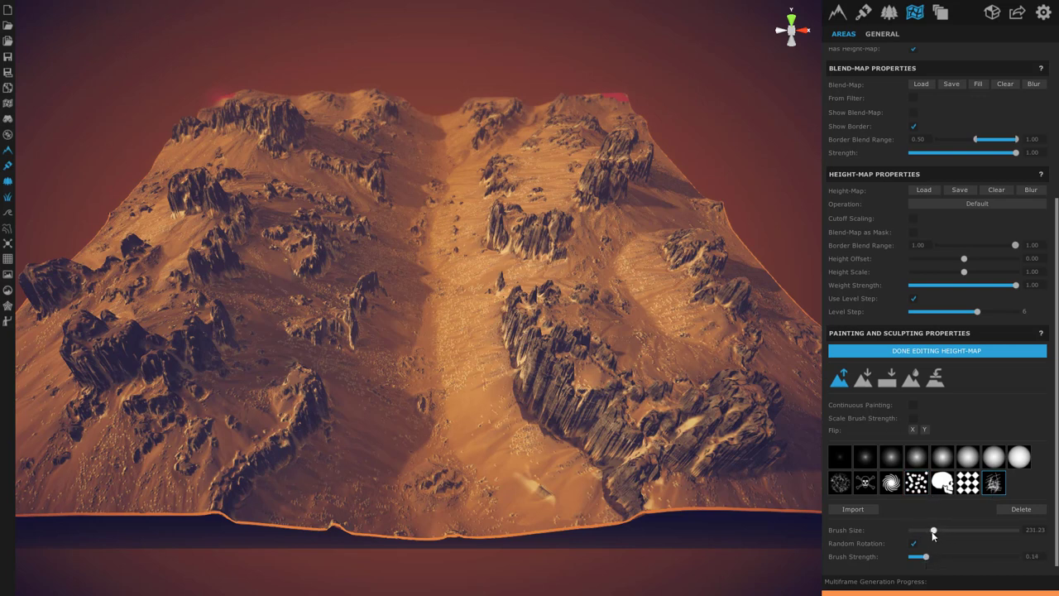
- Enlarge the sculpting brush, then finish with Done Editing Height-Map
{"action": "left_click_drag", "start_coordinate": [933, 531], "coordinate": [965, 531]}
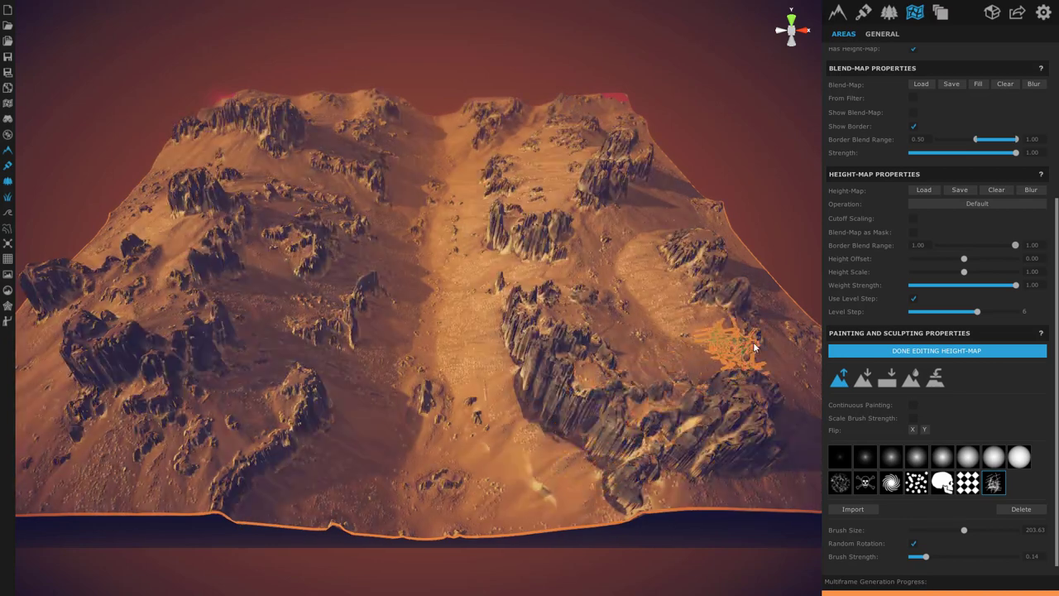
{"action": "left_click", "coordinate": [931, 351]}
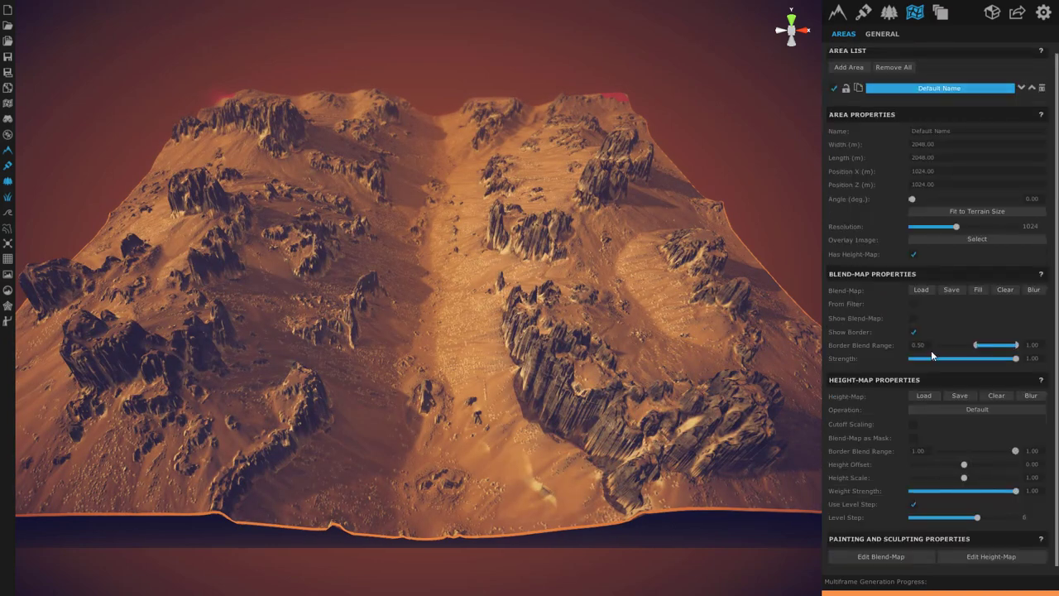